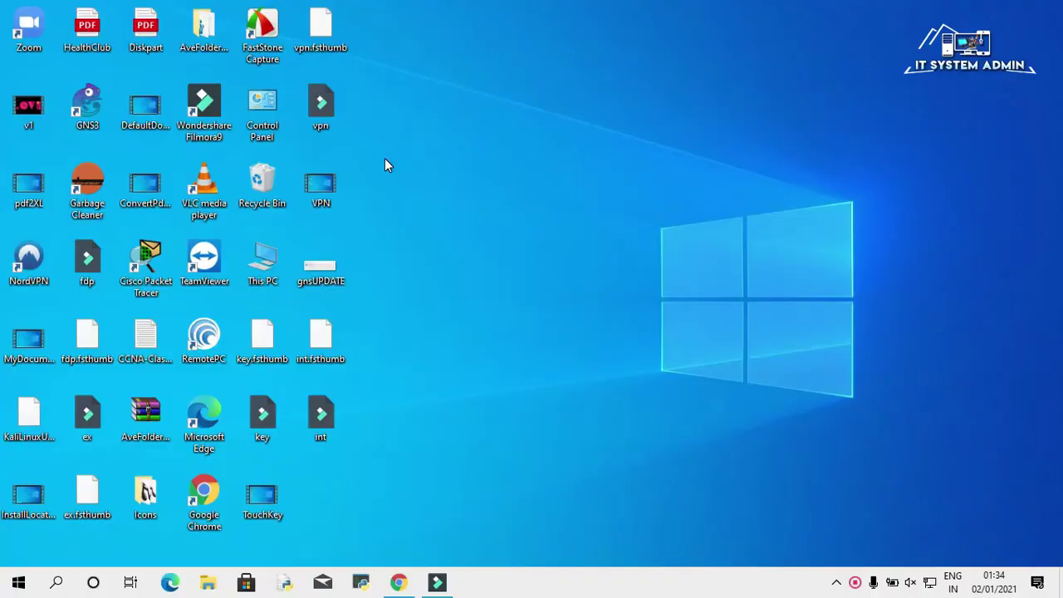
# Launch GNS3 and create a new blank project named hgyt
pyautogui.rightClick(93, 106)
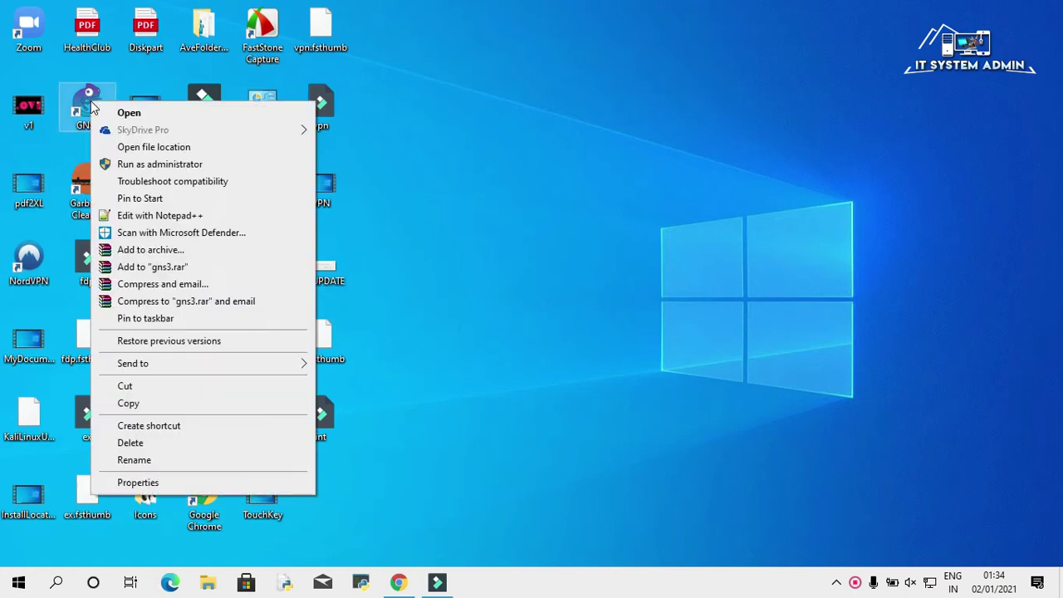
pyautogui.click(125, 113)
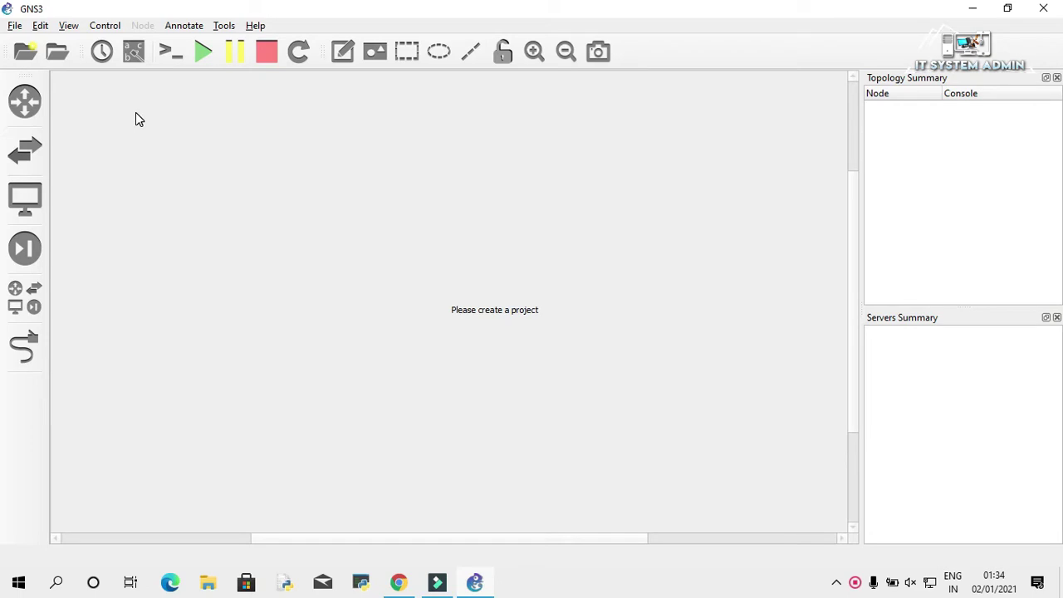
pyautogui.click(16, 27)
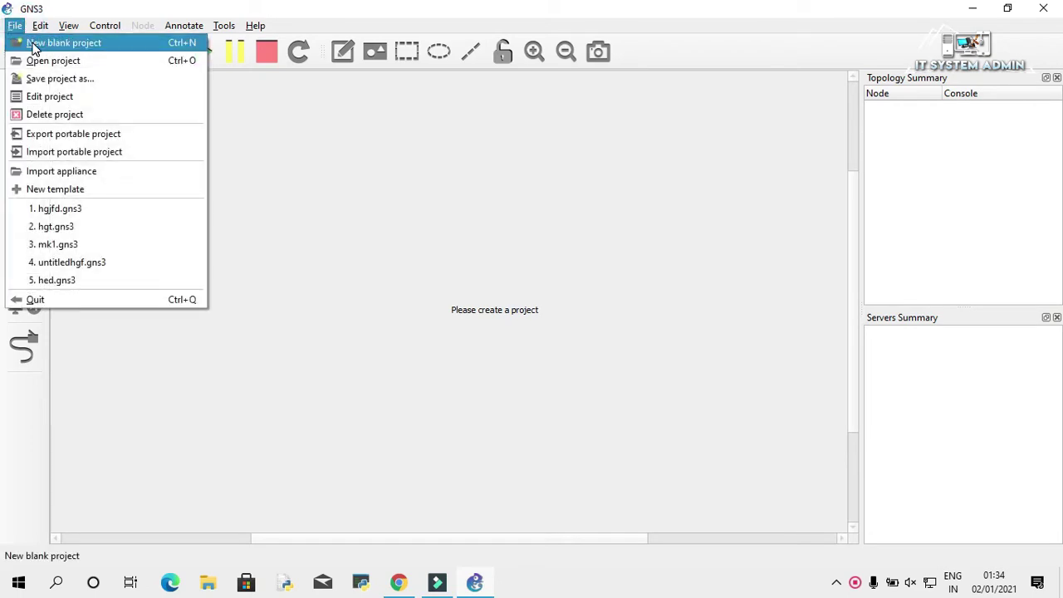
pyautogui.click(93, 48)
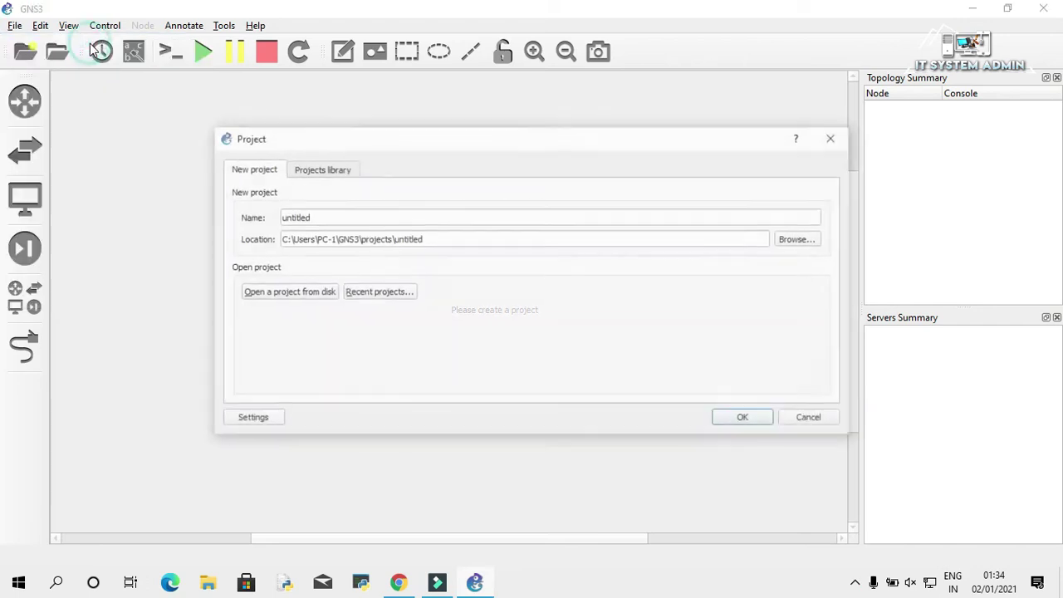
pyautogui.moveTo(320, 215); pyautogui.dragTo(225, 213)
pyautogui.write('hgyt')
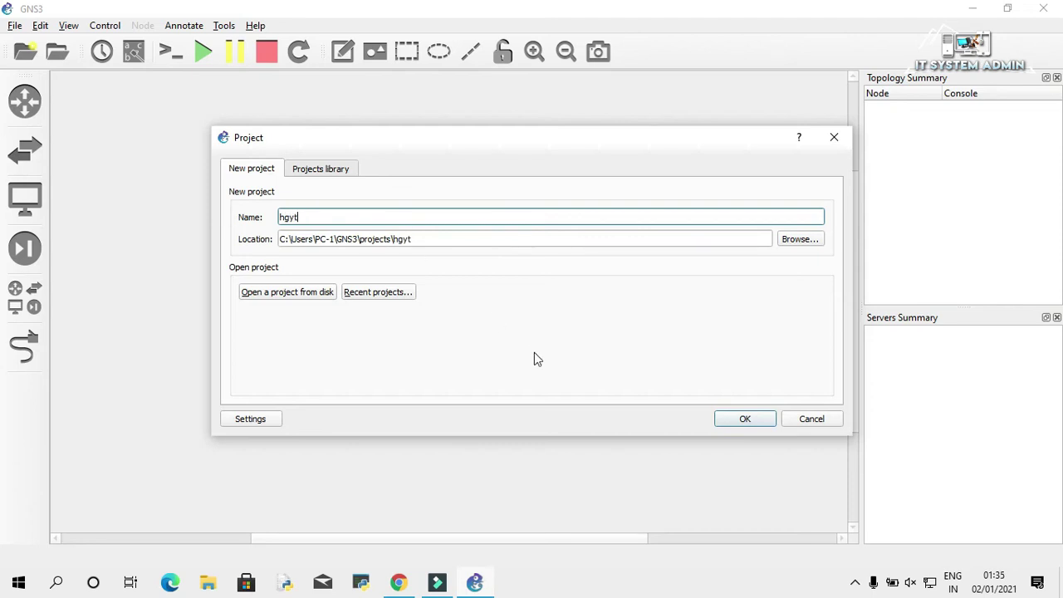
pyautogui.click(744, 419)
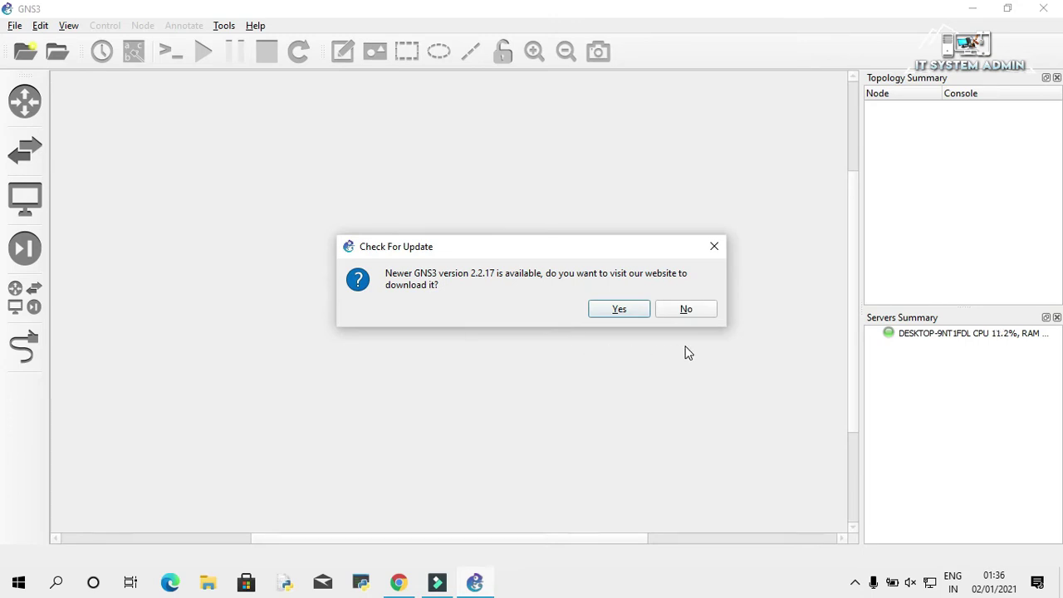
# Dismiss the GNS3 update prompt, close GNS3, then relaunch it from the desktop shortcut
pyautogui.click(713, 250)
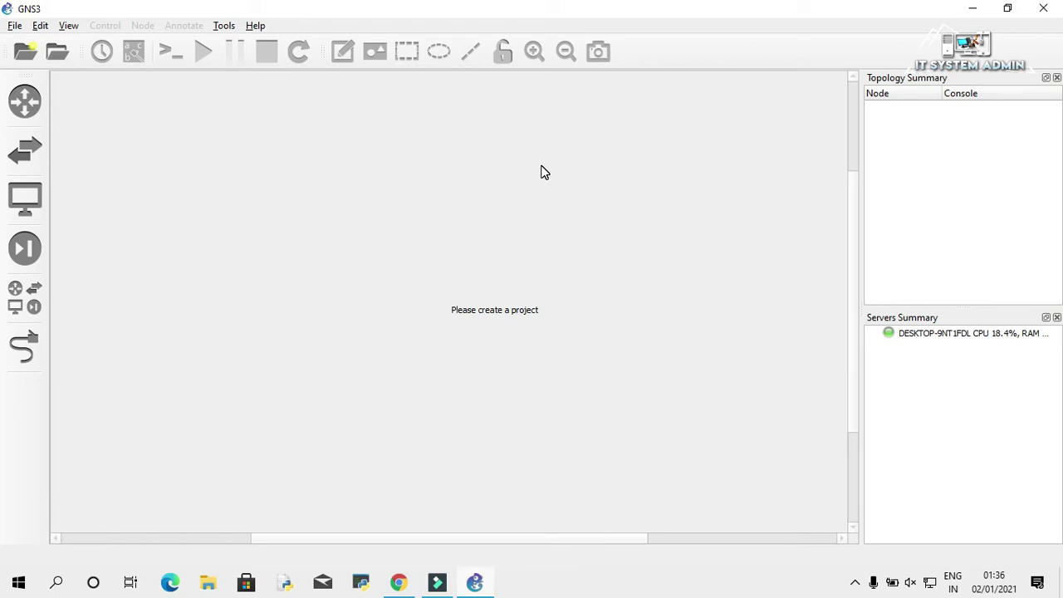
pyautogui.click(1058, 7)
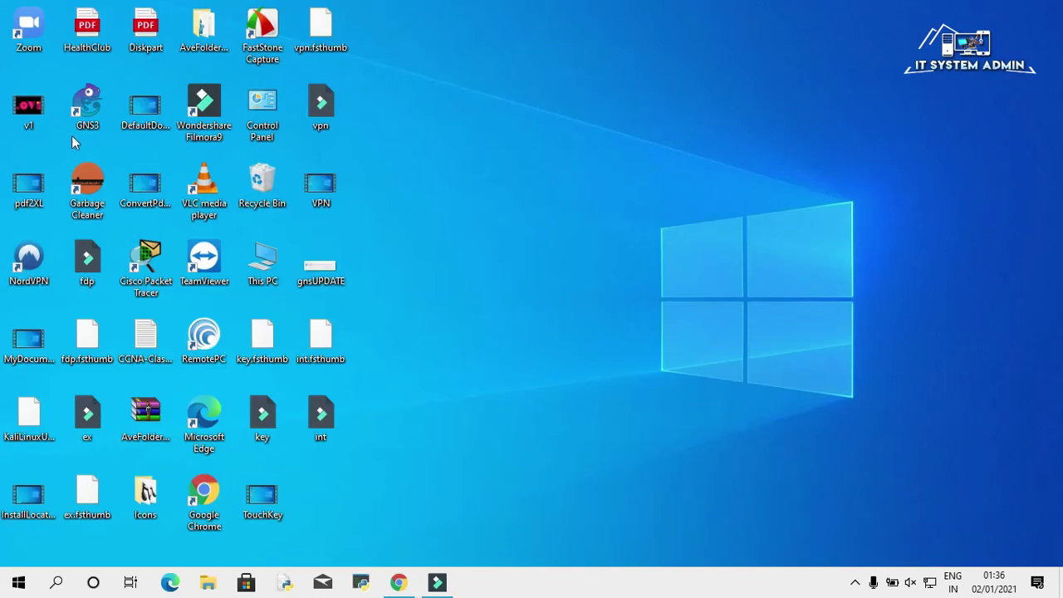
pyautogui.doubleClick(89, 104)
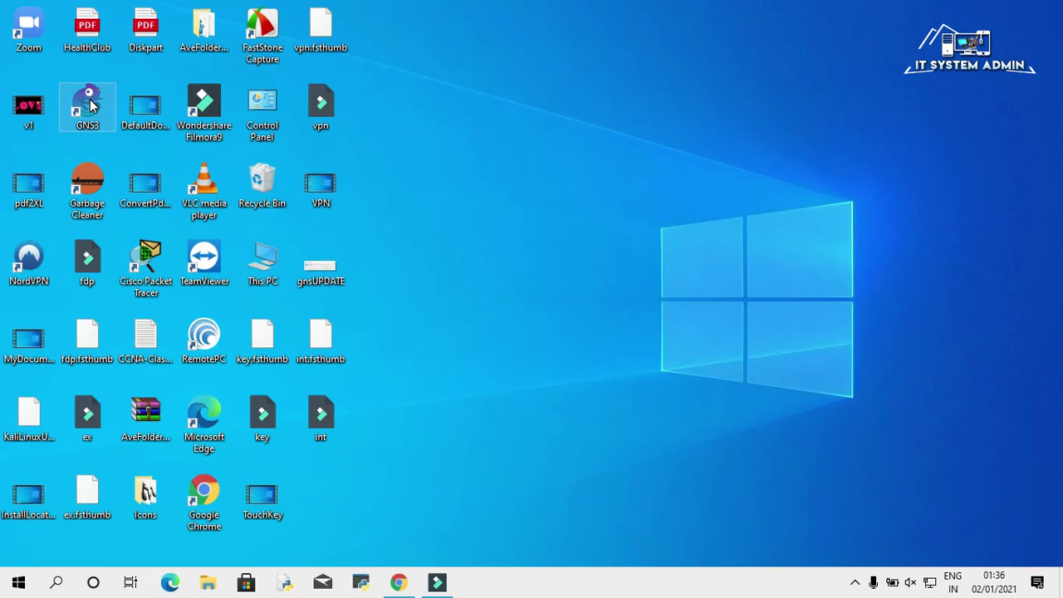
pyautogui.rightClick(93, 104)
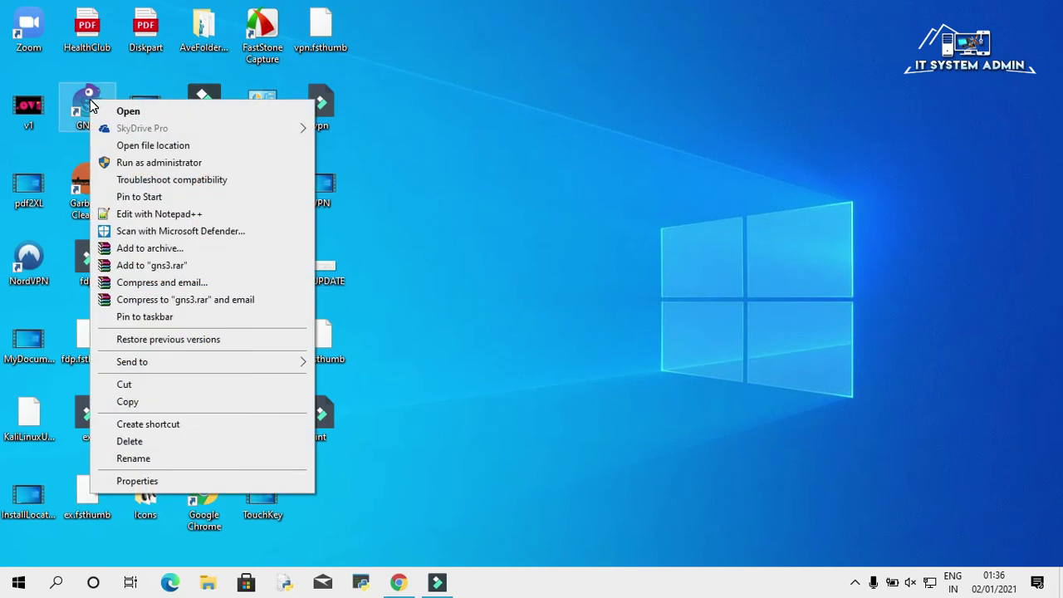
pyautogui.click(178, 148)
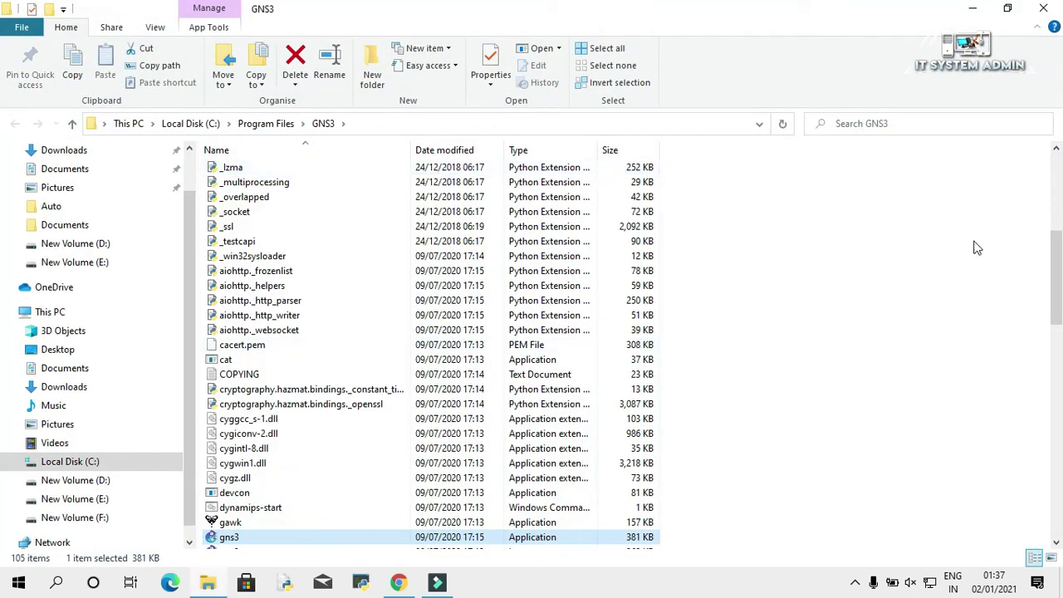
pyautogui.moveTo(1055, 267); pyautogui.dragTo(1055, 309)
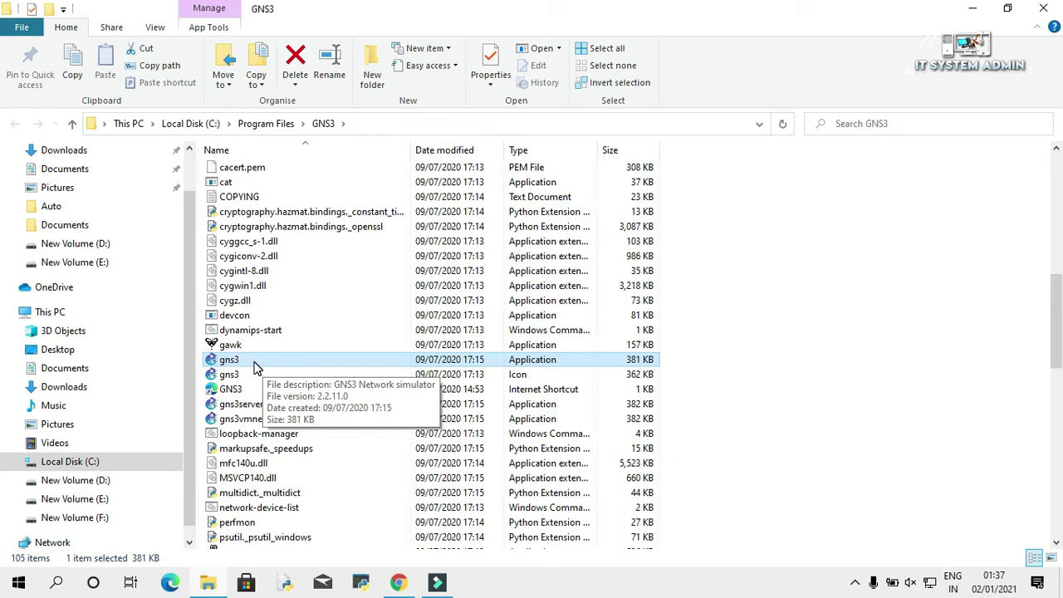
pyautogui.click(1045, 10)
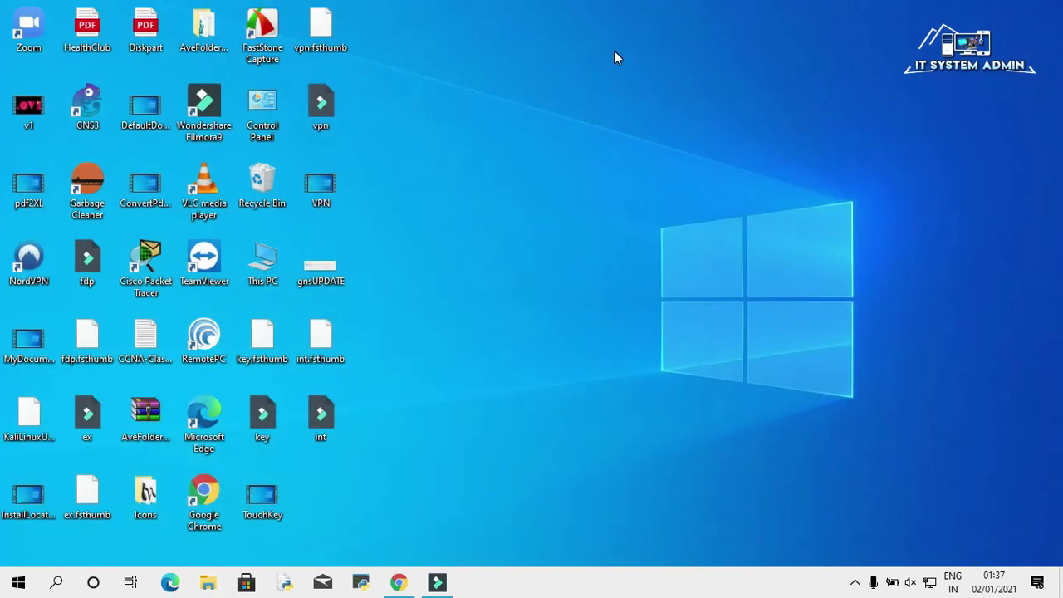
# View the GNS3 shortcut's target path, then search 'fire' and launch Windows Defender Firewall with Advanced Security
pyautogui.rightClick(91, 111)
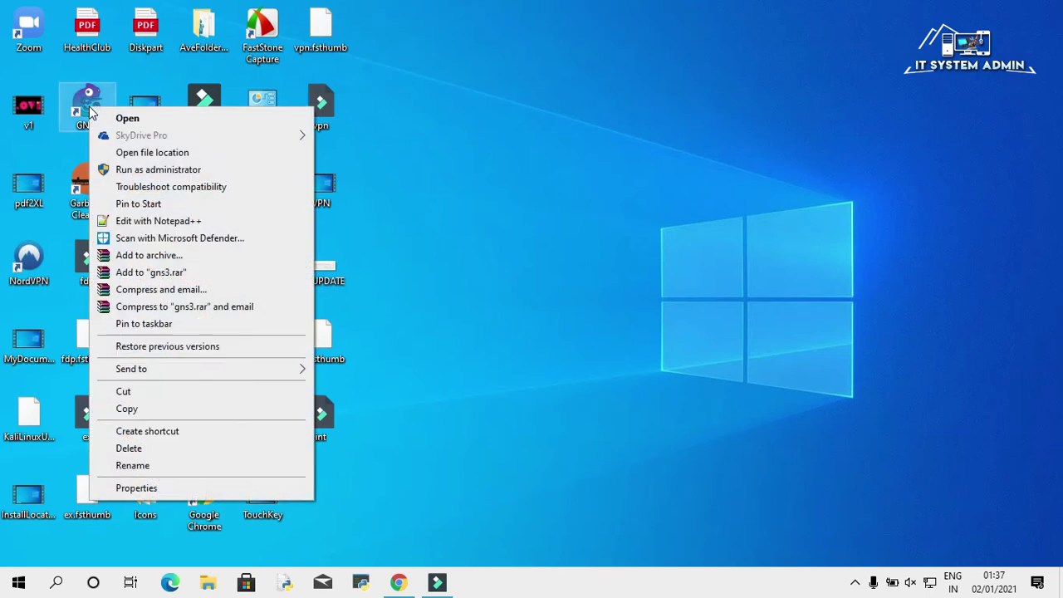
pyautogui.click(166, 490)
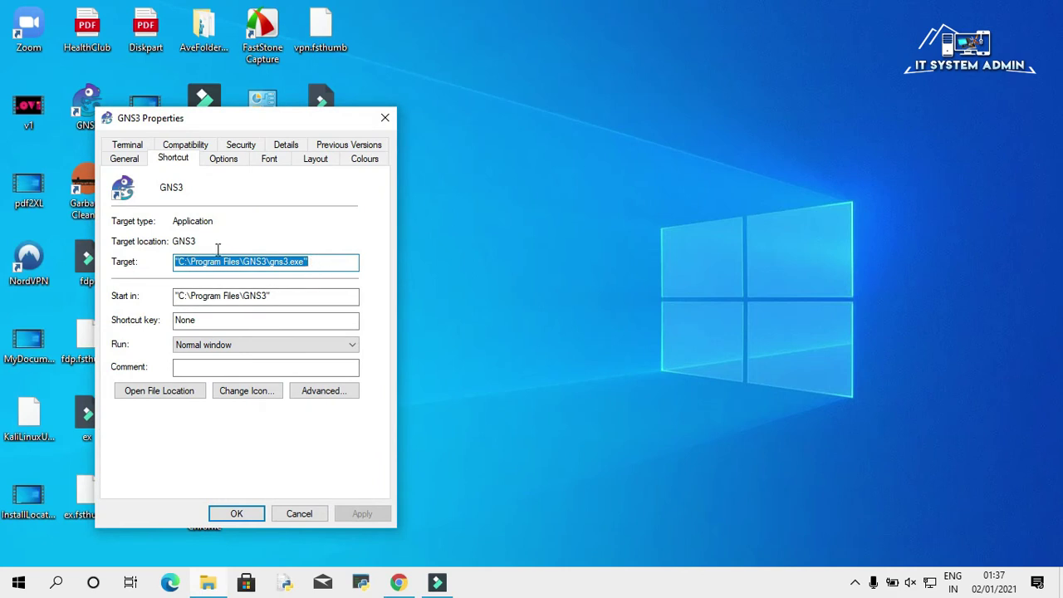
pyautogui.click(56, 587)
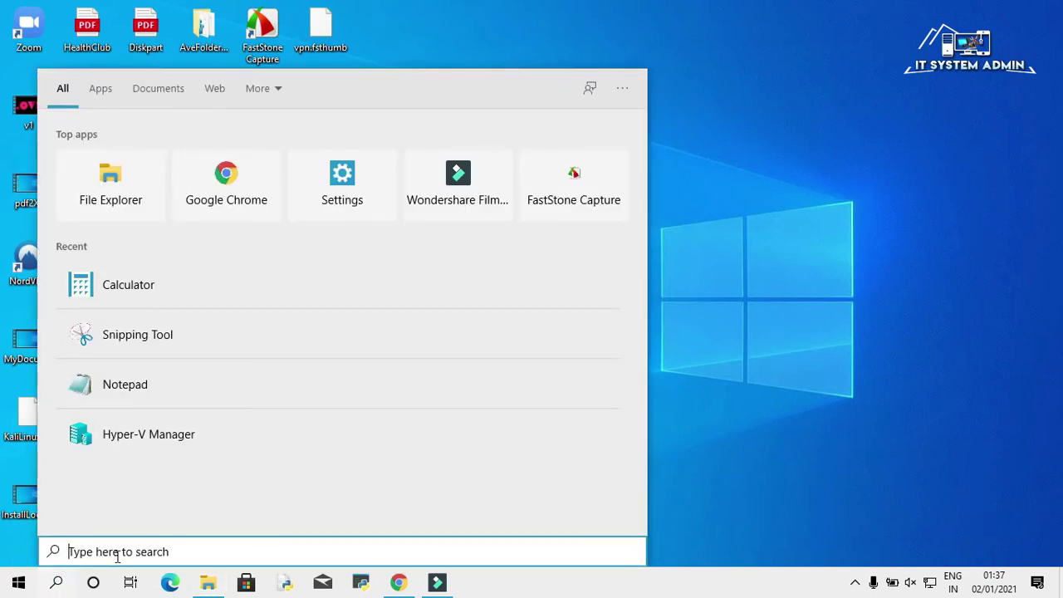
pyautogui.write('f')
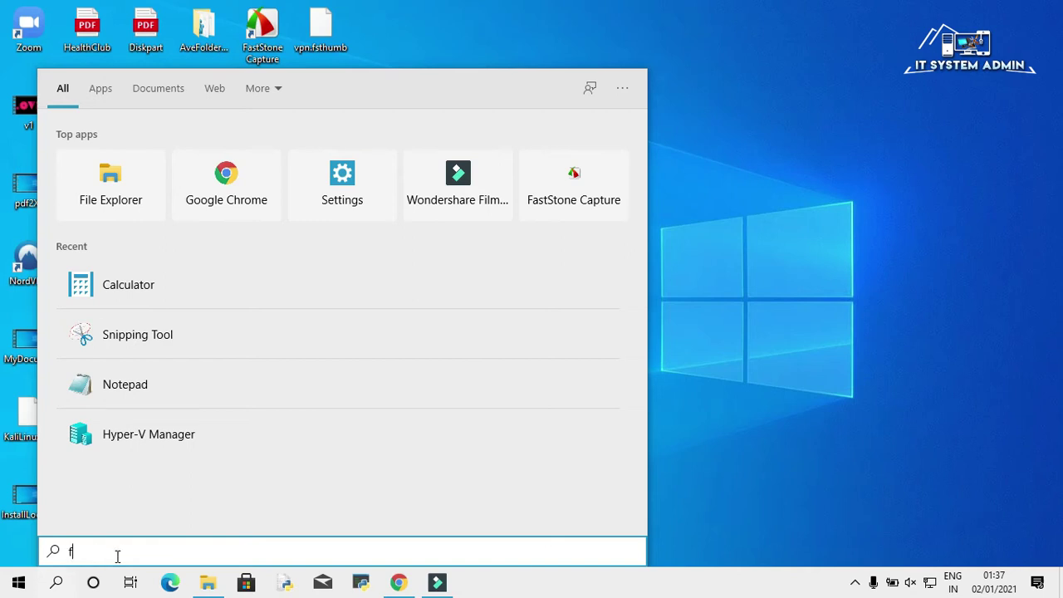
pyautogui.write('ire')
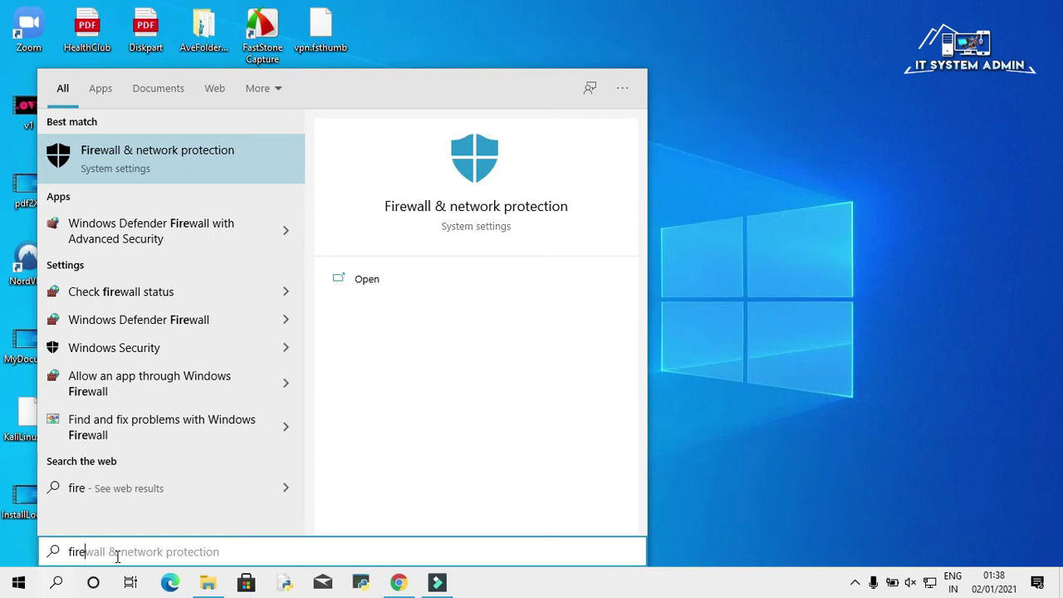
pyautogui.click(158, 238)
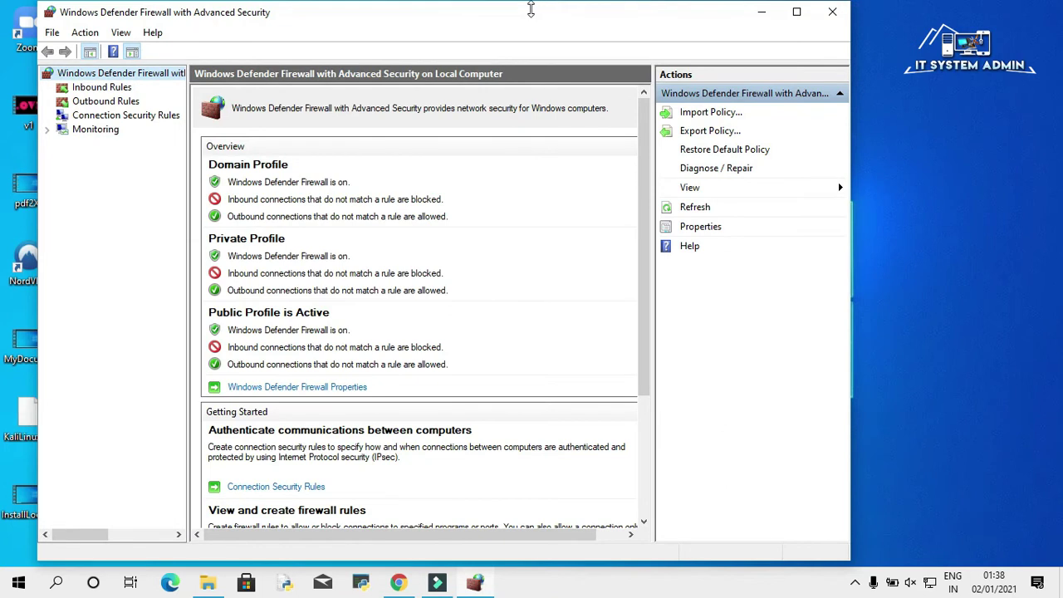
# Start a new inbound rule of type Program from the Inbound Rules list
pyautogui.moveTo(525, 17); pyautogui.dragTo(785, 24)
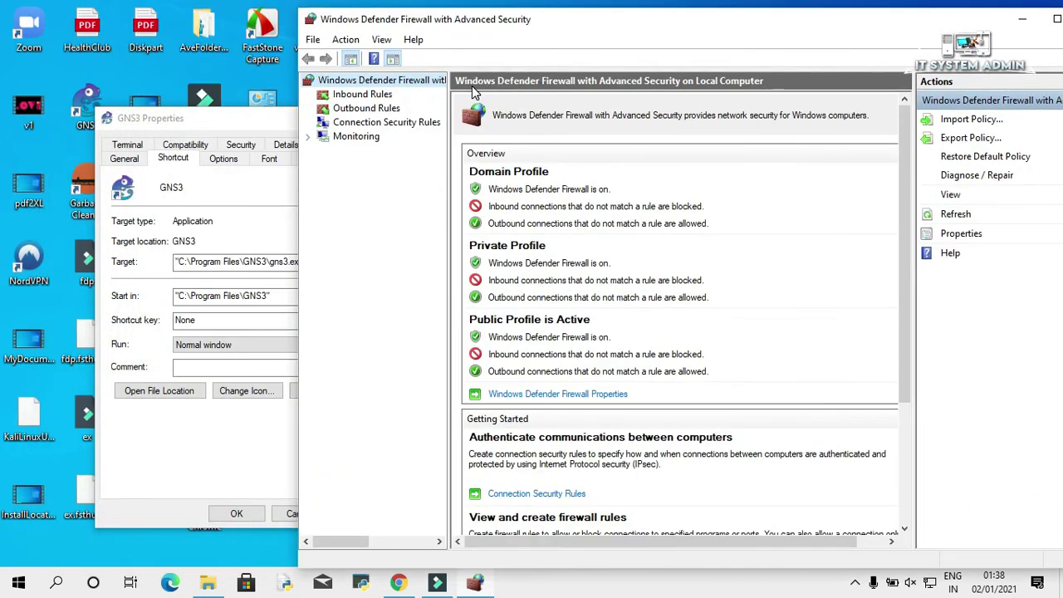
pyautogui.click(362, 95)
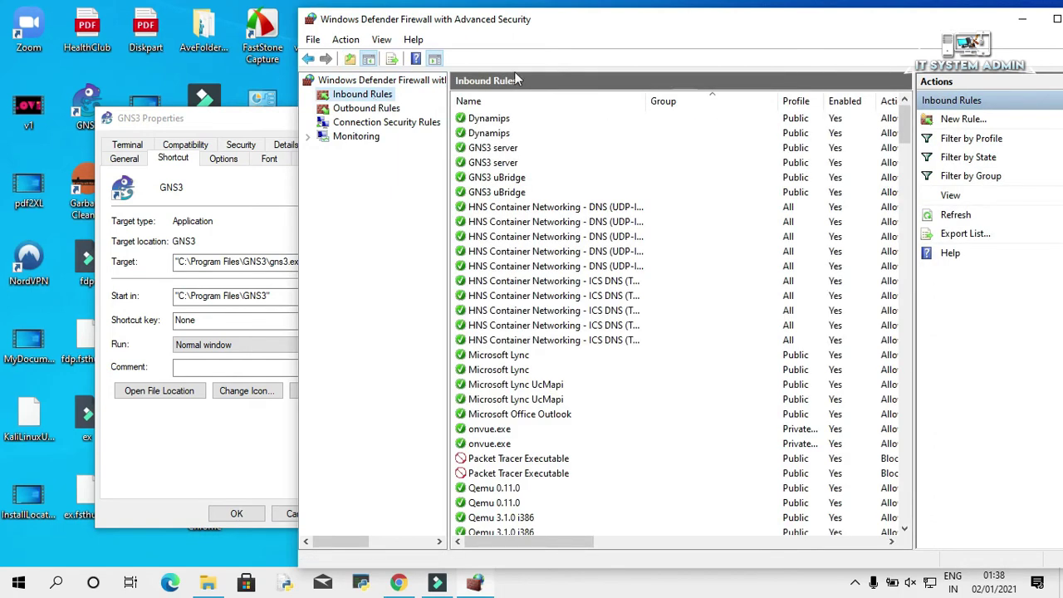
pyautogui.click(964, 119)
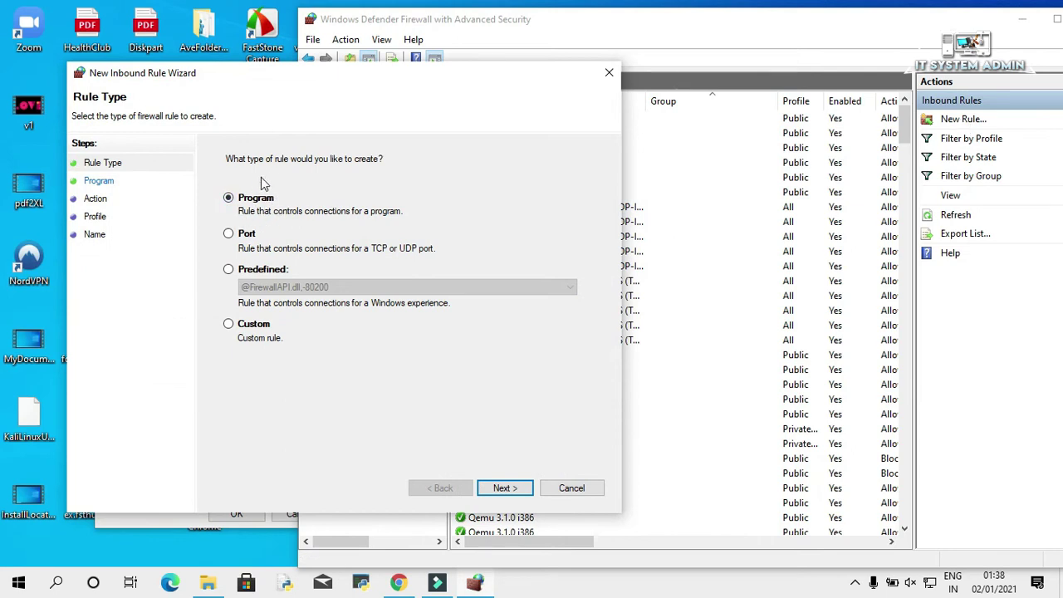
pyautogui.click(513, 490)
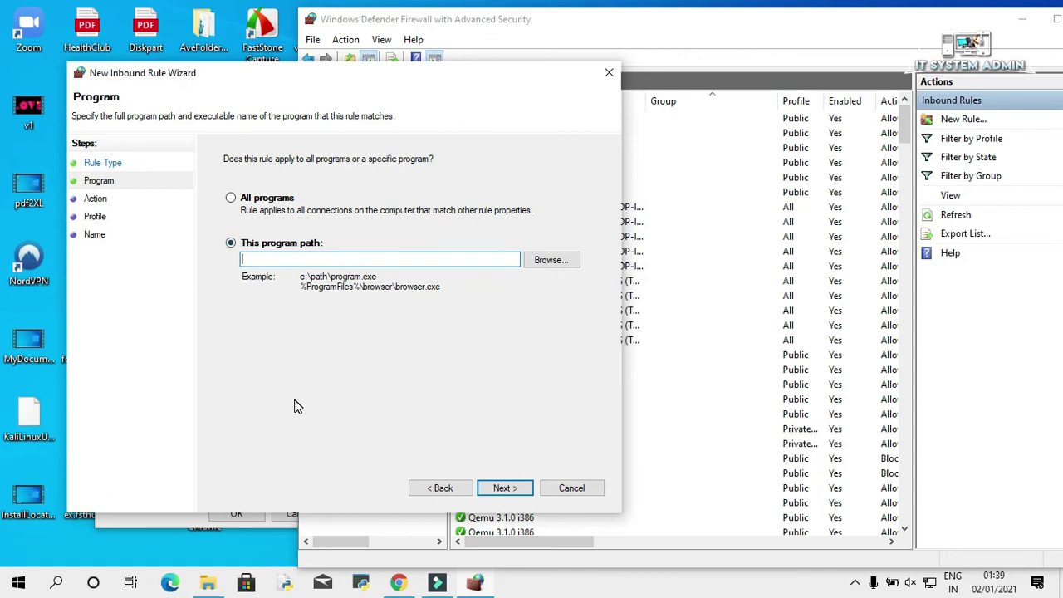
# Set the rule's program path to C:\Program Files\GNS3\gns3.exe, copied from the shortcut's target, without the trailing quote
pyautogui.click(185, 522)
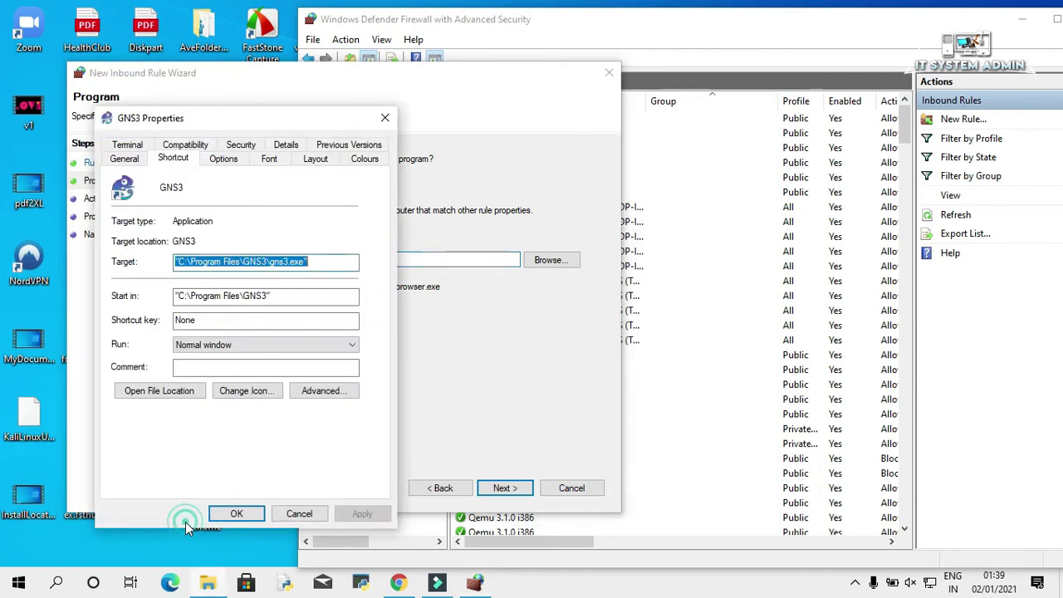
pyautogui.rightClick(243, 261)
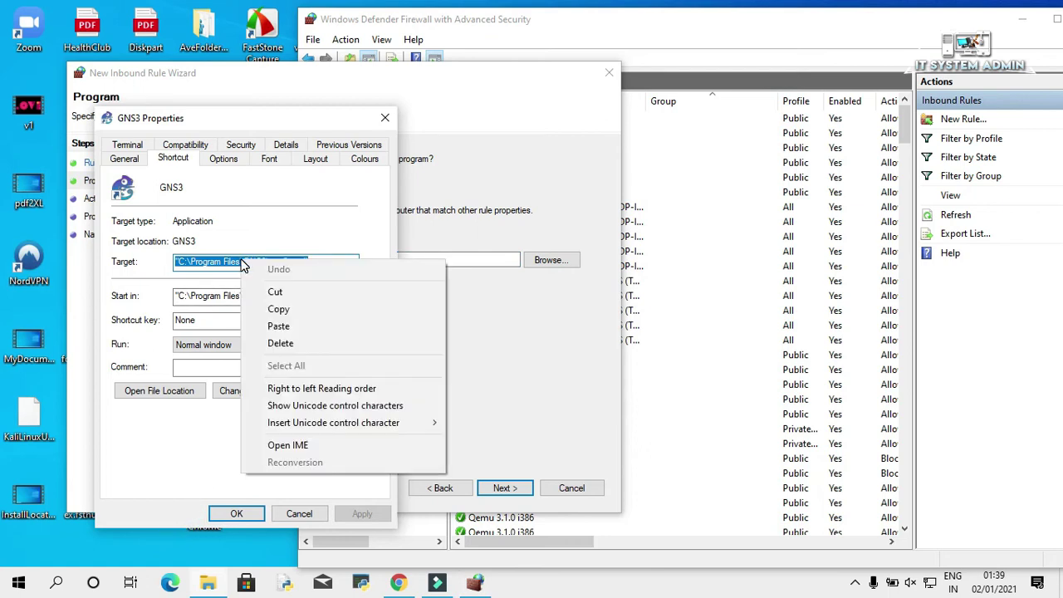
pyautogui.click(269, 311)
pyautogui.click(495, 318)
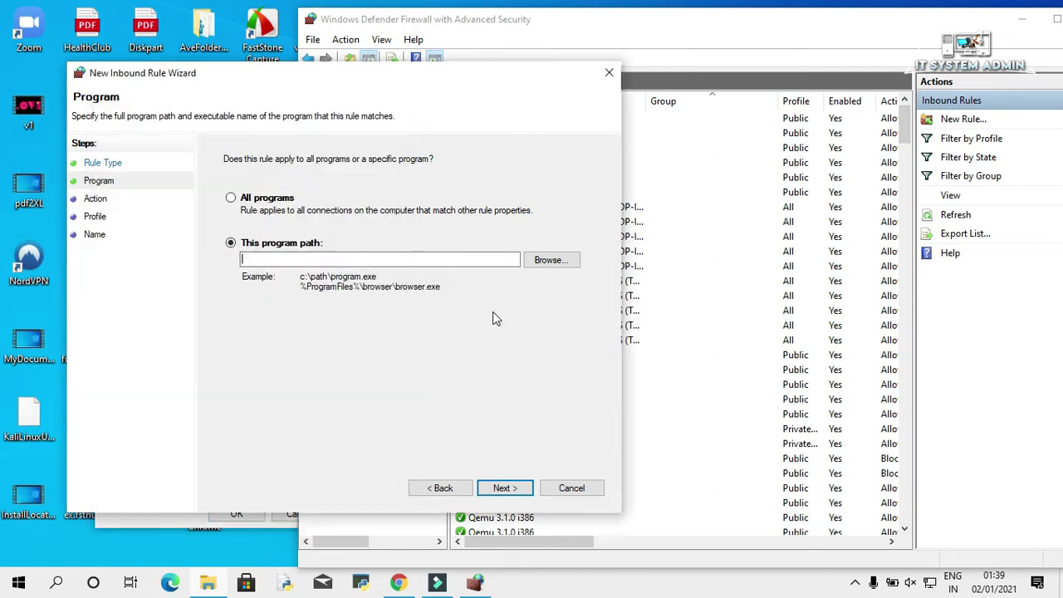
pyautogui.rightClick(310, 260)
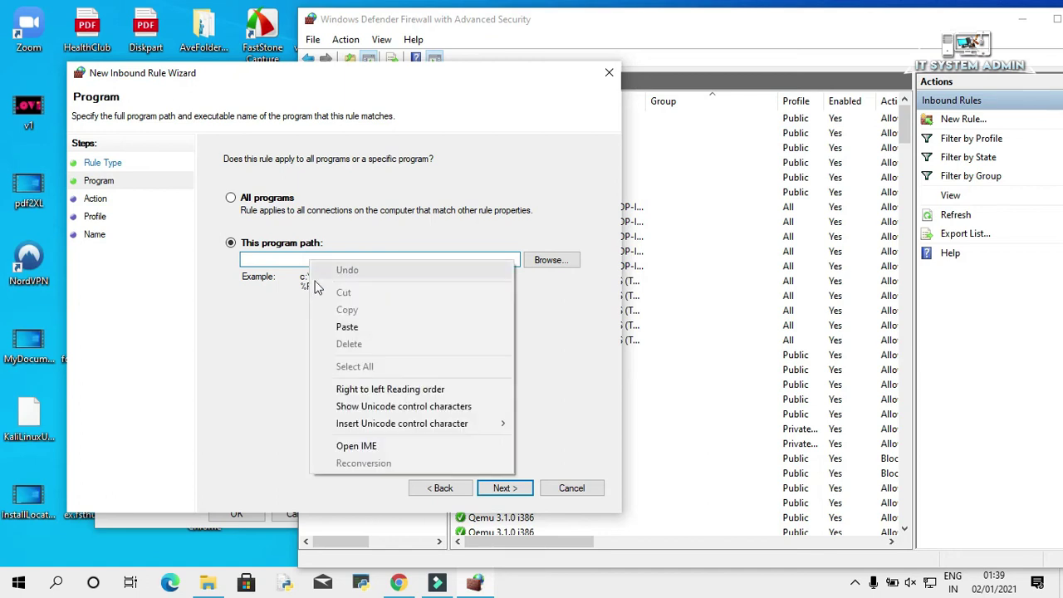
pyautogui.click(345, 327)
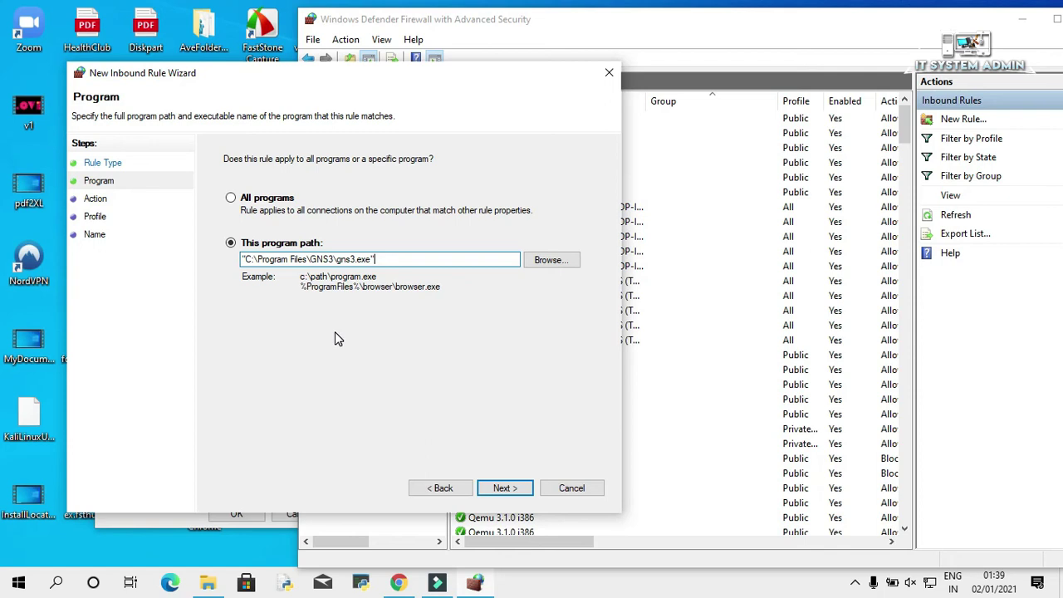
pyautogui.press('BackSpace')
pyautogui.press('BackSpace')
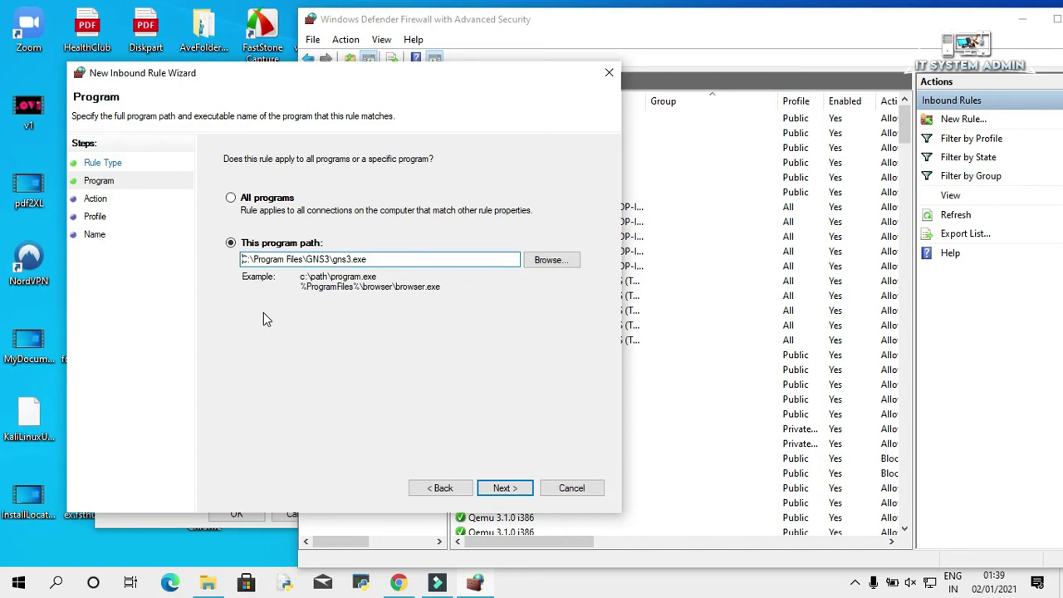
pyautogui.click(513, 492)
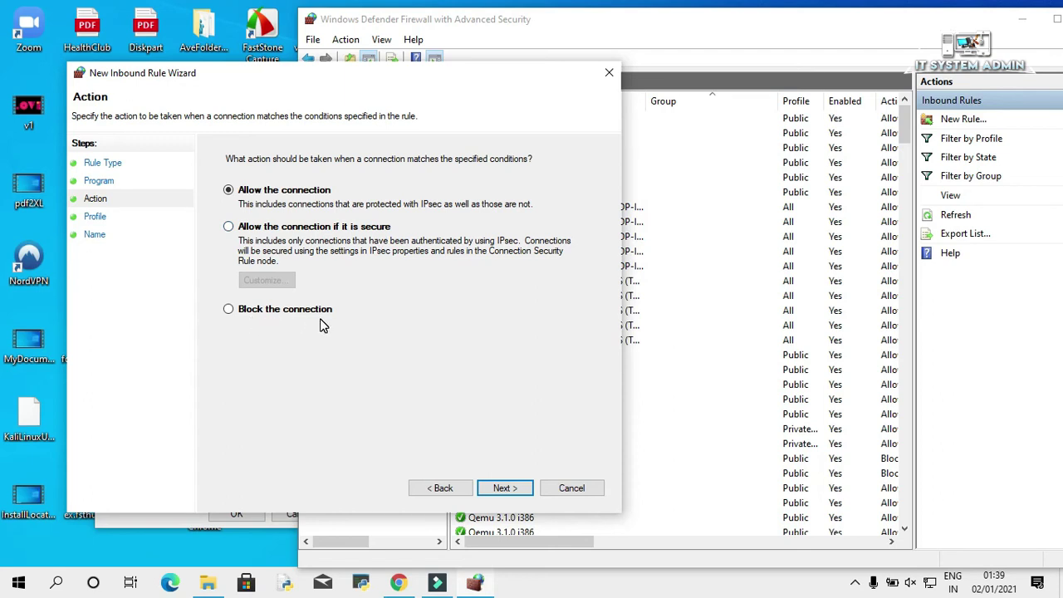
# Make the inbound rule block the connection on Domain, Private and Public, named GNS3
pyautogui.click(229, 309)
pyautogui.click(509, 490)
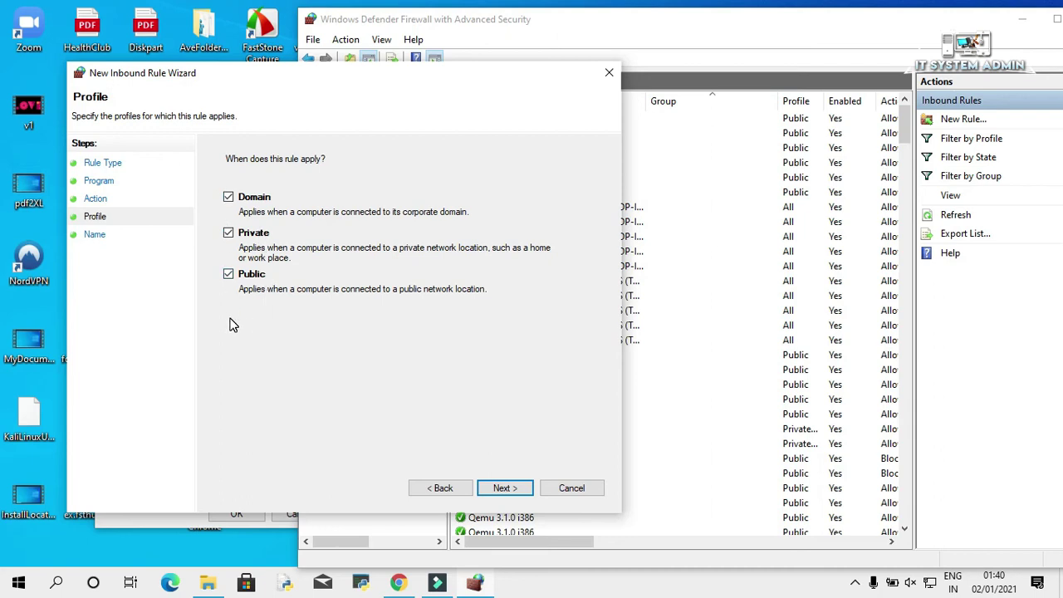
pyautogui.click(515, 492)
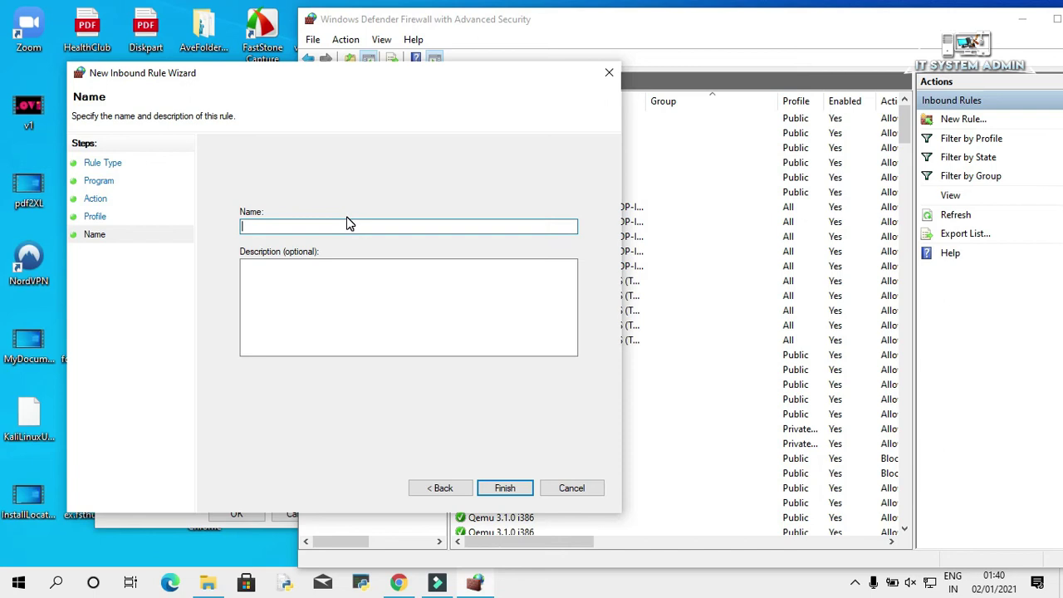
pyautogui.write('GNS3')
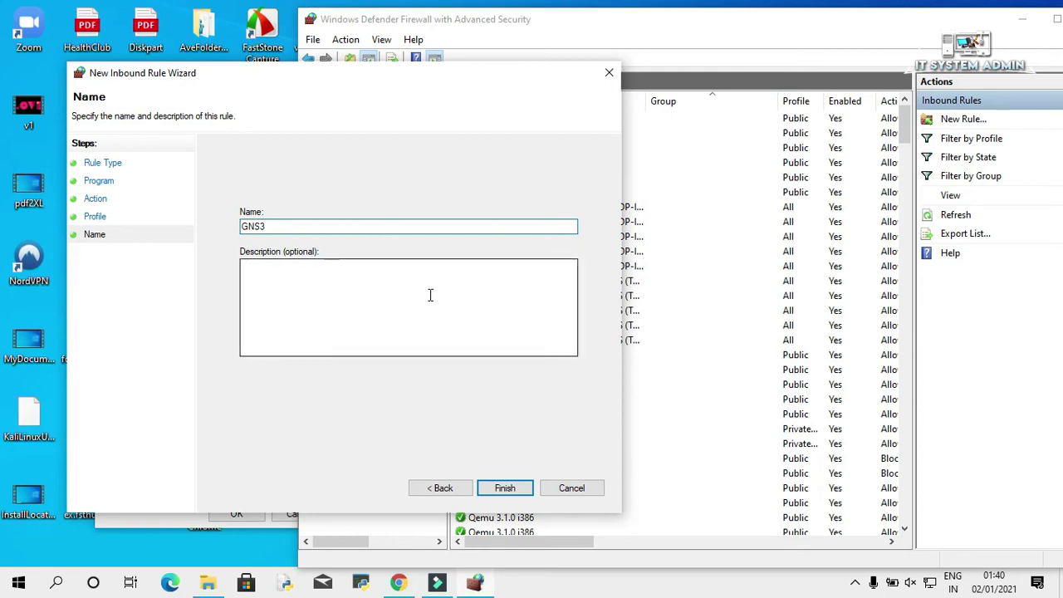
pyautogui.click(505, 488)
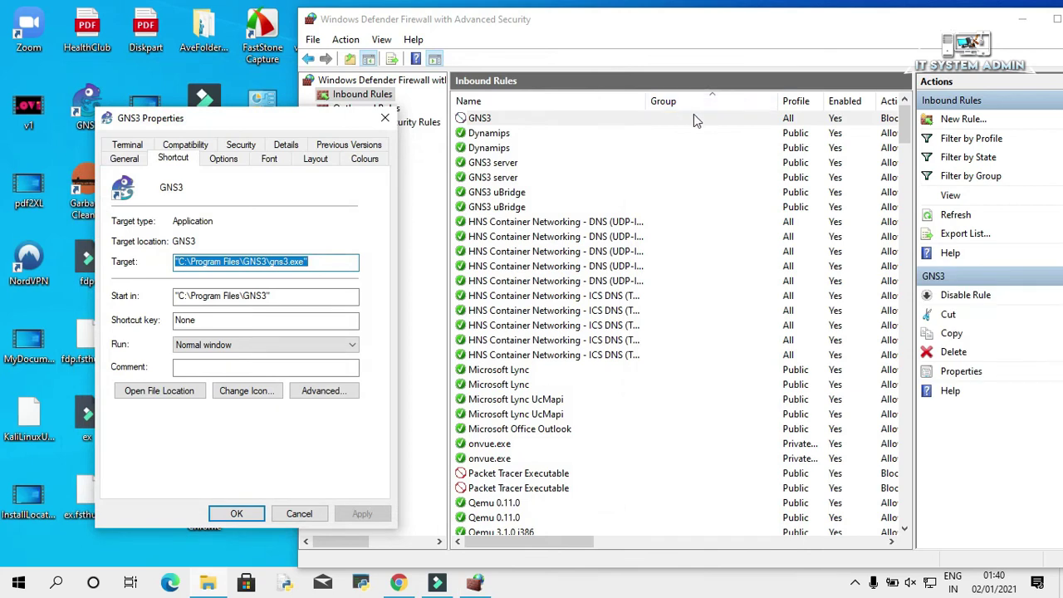
# Bring the firewall console forward and switch to the Outbound Rules list
pyautogui.click(488, 123)
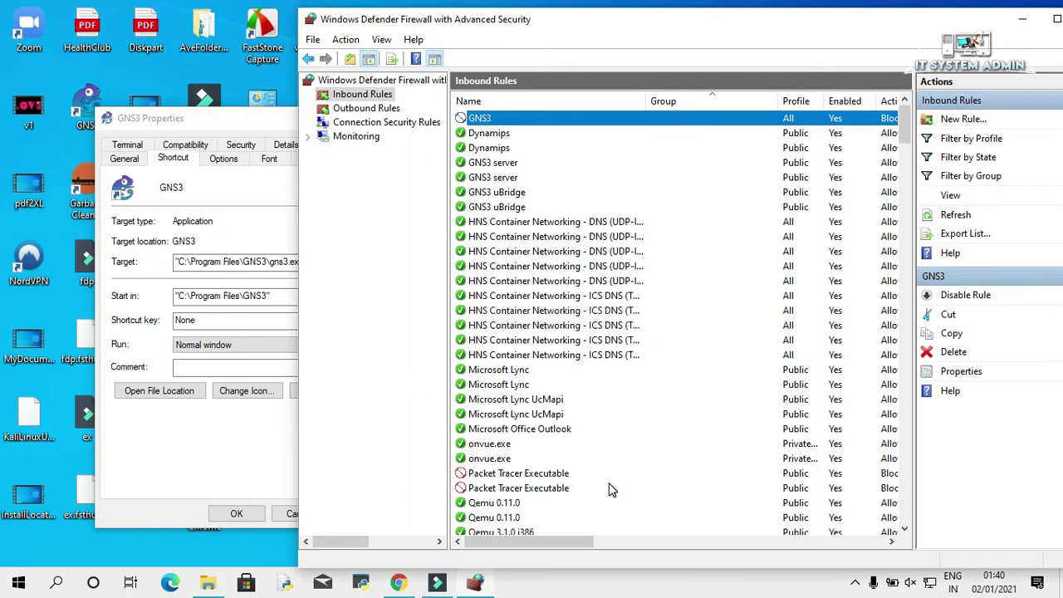
pyautogui.moveTo(562, 543); pyautogui.dragTo(610, 549)
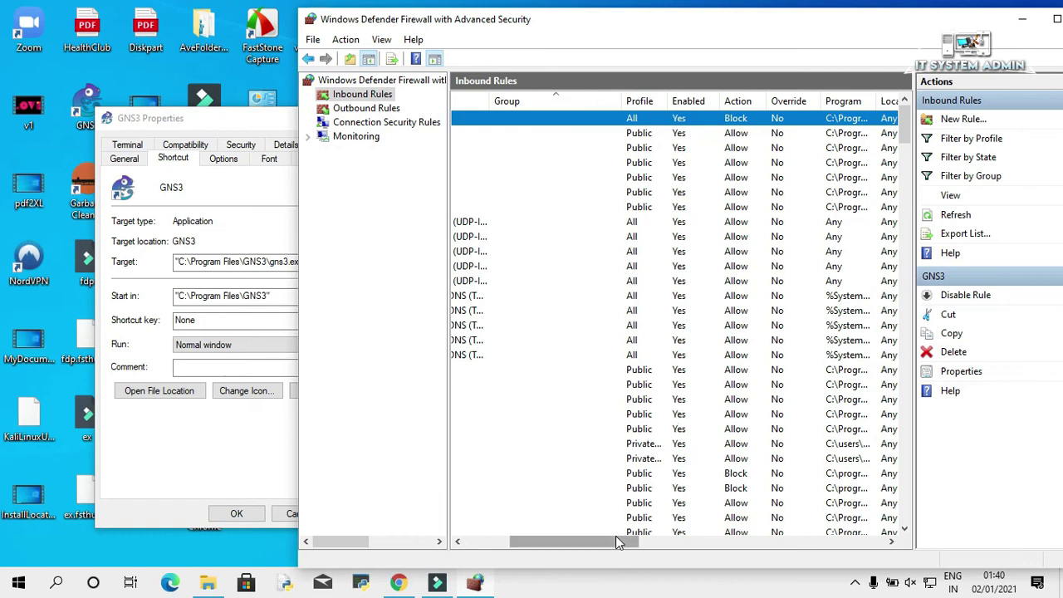
pyautogui.click(367, 109)
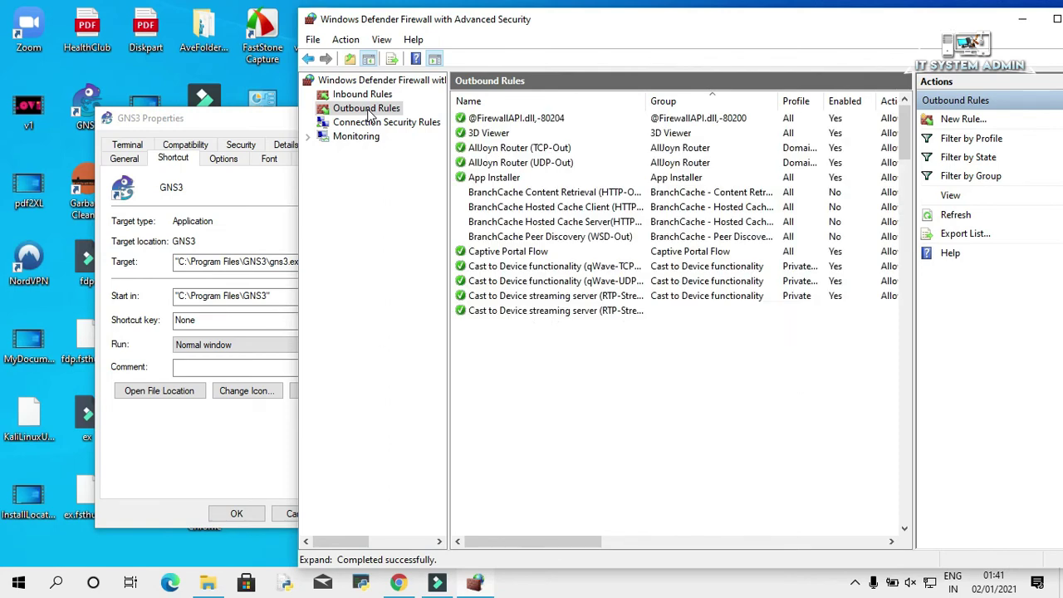
# Start a new outbound Program rule with path C:\Program Files\GNS3\gns3.exe, leading quote removed
pyautogui.click(962, 120)
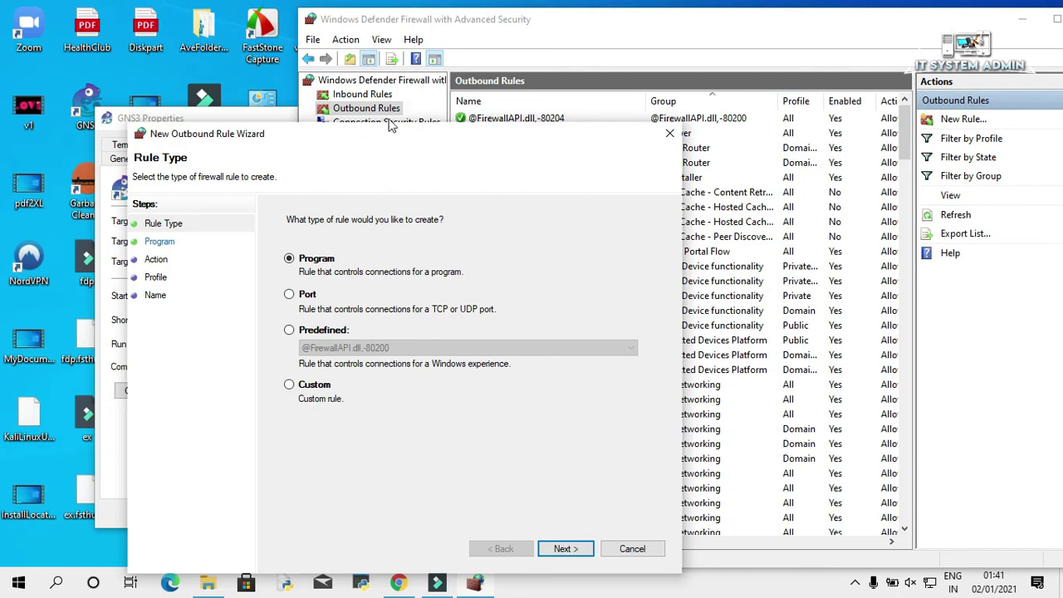
pyautogui.moveTo(393, 142); pyautogui.dragTo(397, 68)
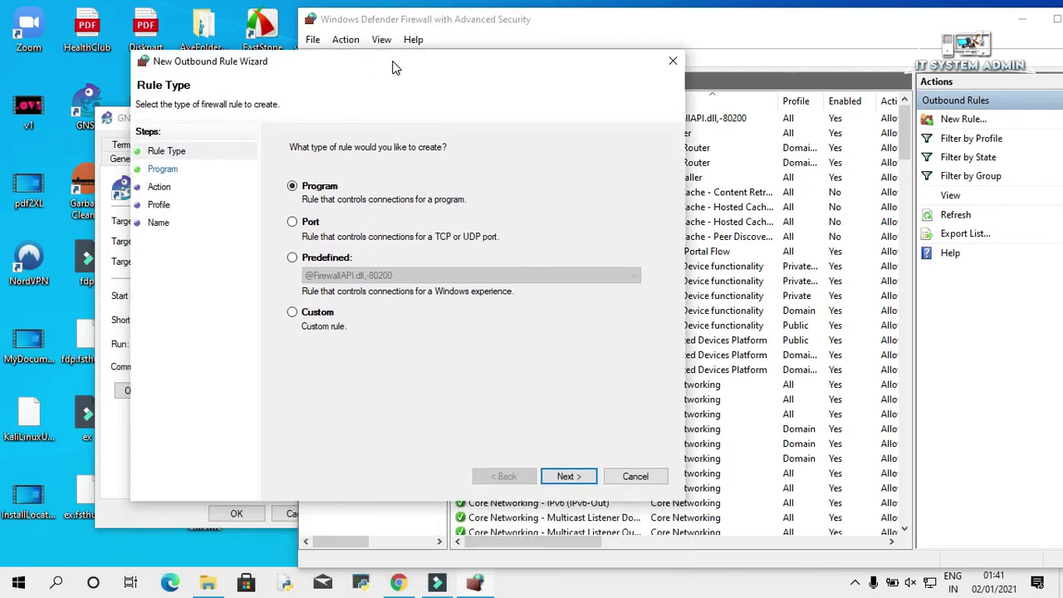
pyautogui.click(568, 477)
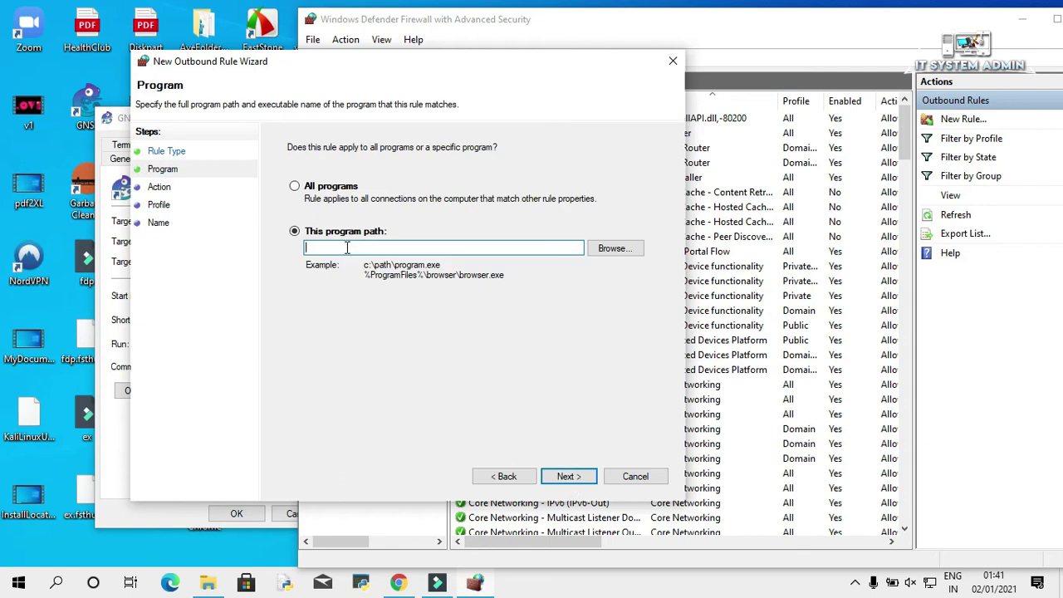
pyautogui.rightClick(347, 247)
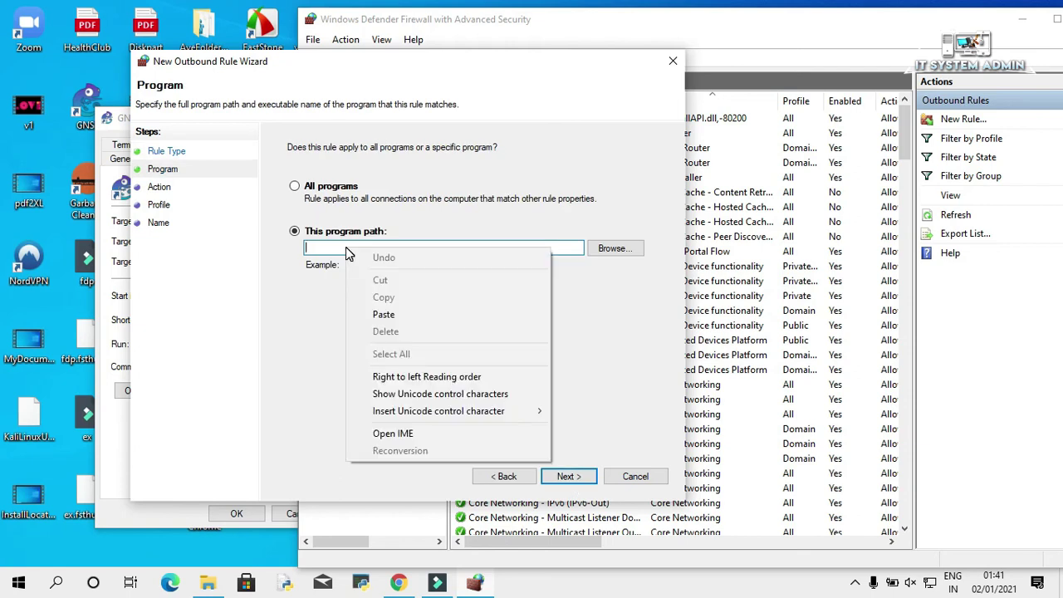
pyautogui.click(383, 315)
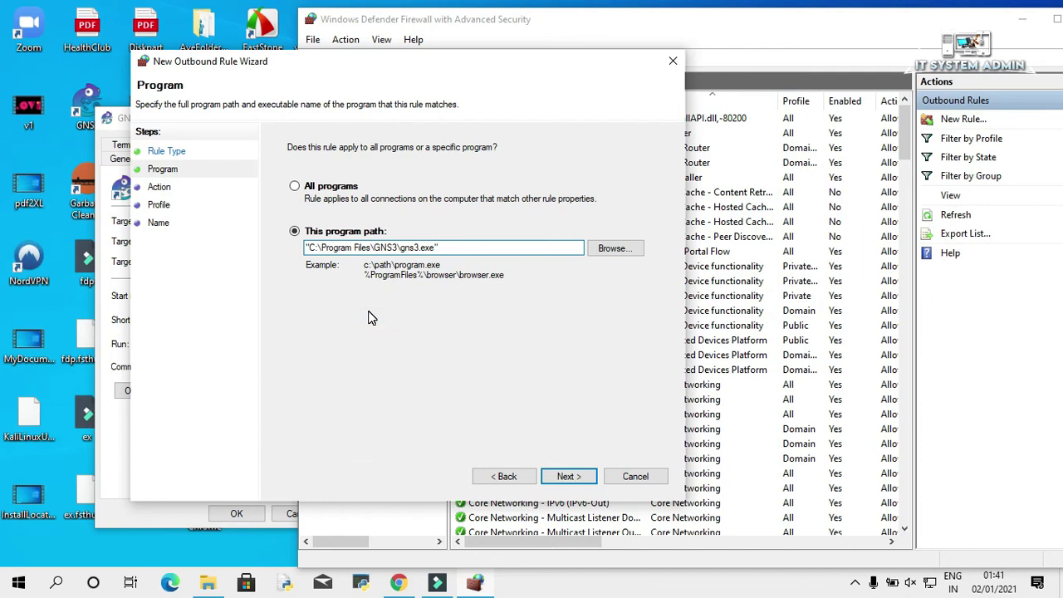
pyautogui.click(311, 247)
pyautogui.press('BackSpace')
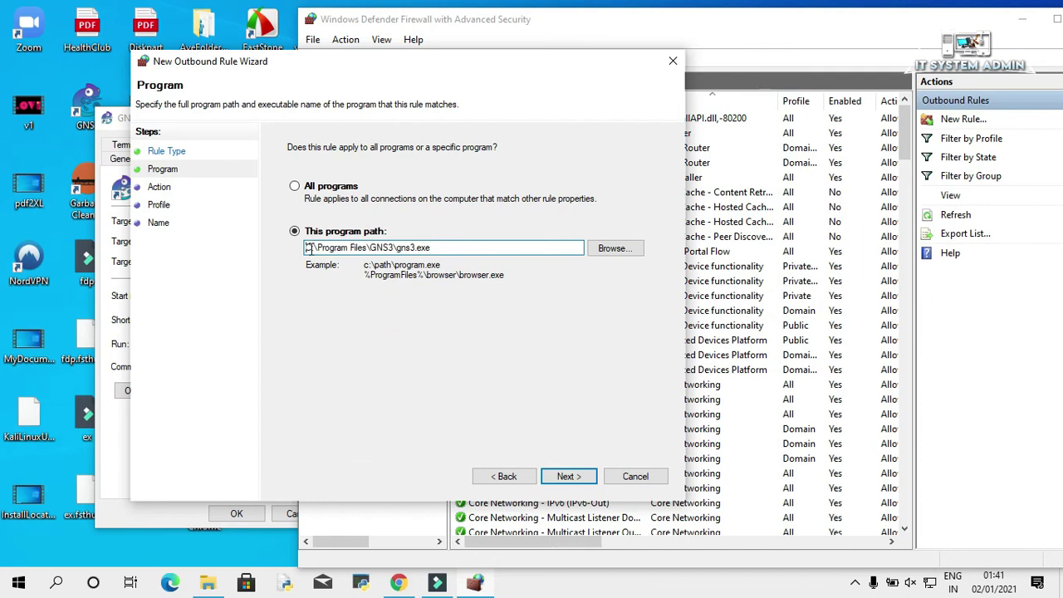
pyautogui.click(568, 477)
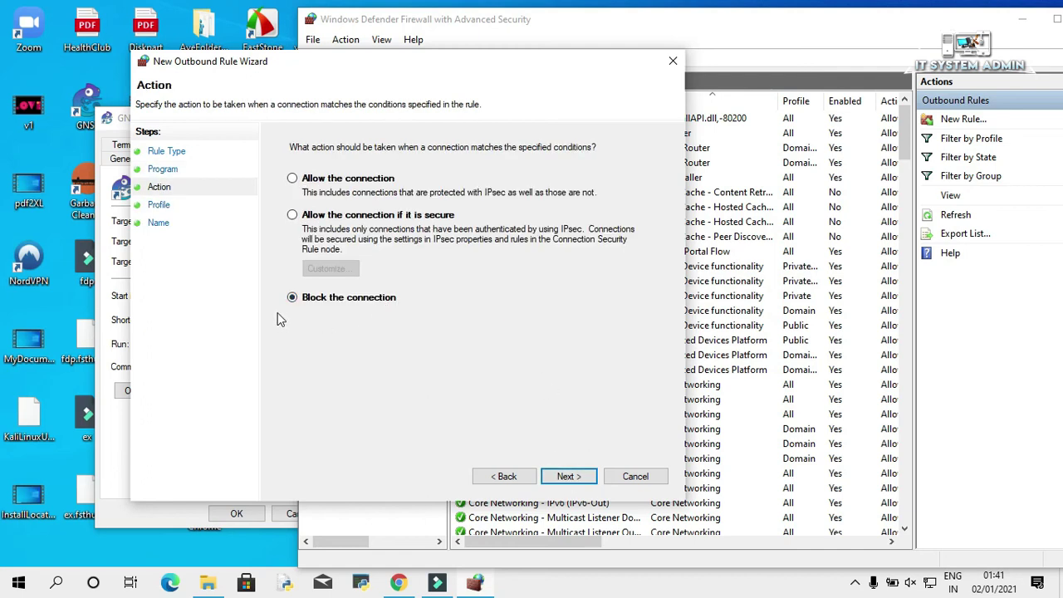
# Keep Block on all profiles and name the outbound rule GNS3
pyautogui.click(568, 477)
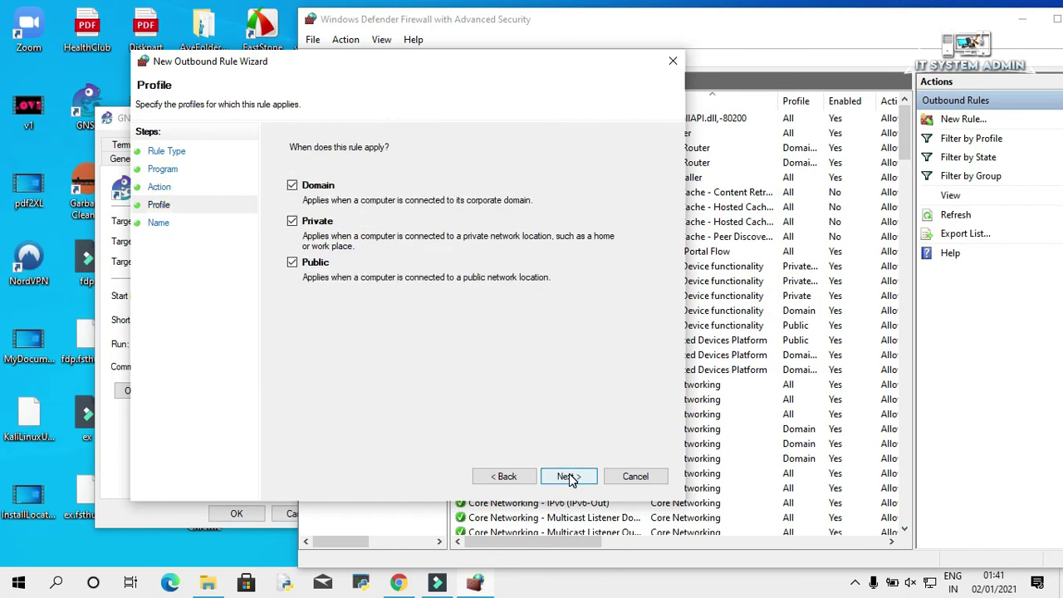
pyautogui.click(569, 477)
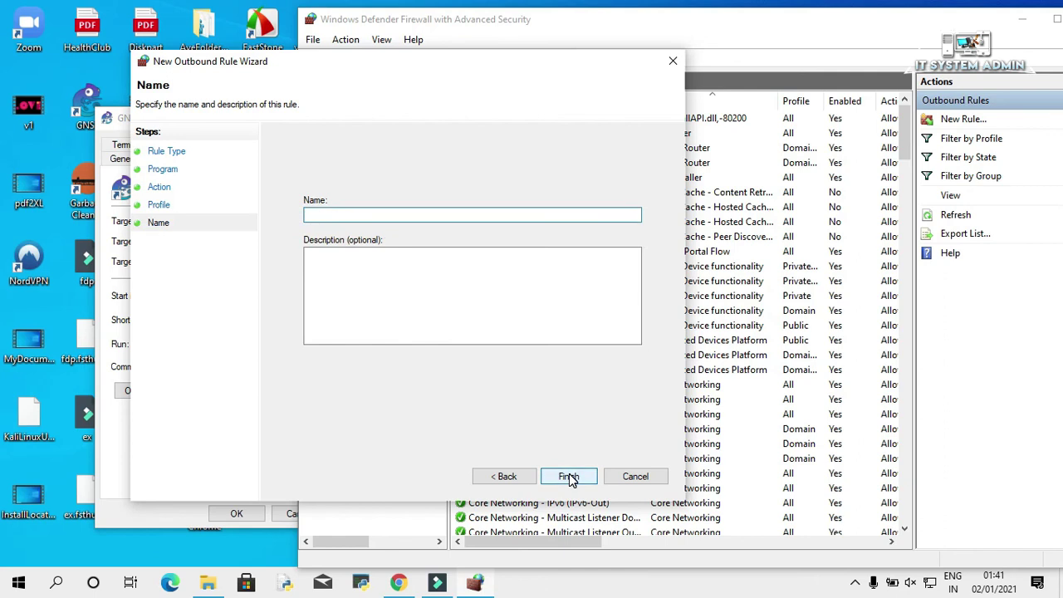
pyautogui.write('GNS3')
pyautogui.click(570, 477)
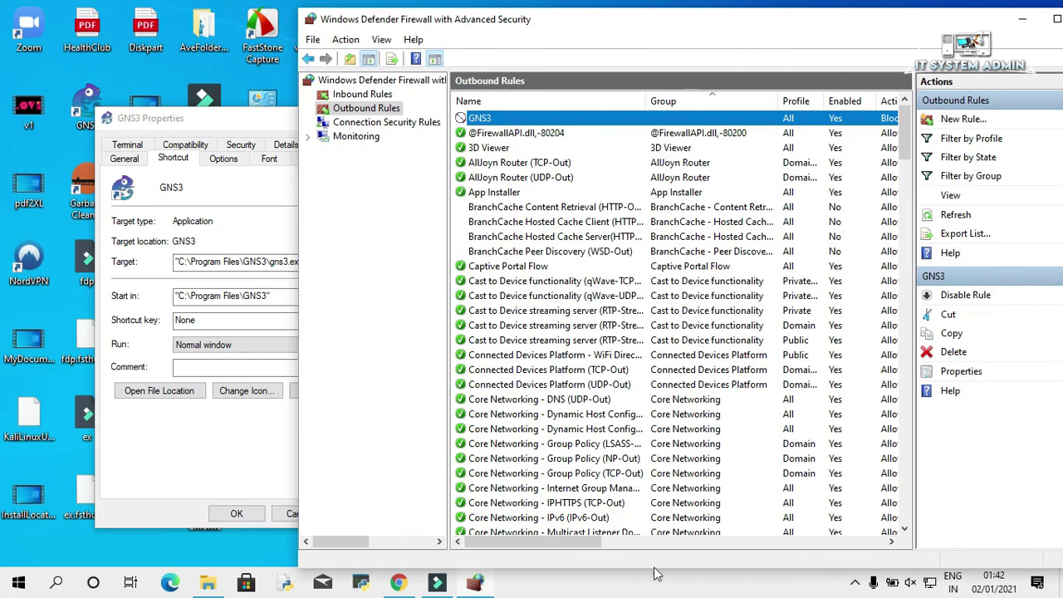
# Close the GNS3 shortcut Properties dialog and the firewall console
pyautogui.moveTo(573, 536); pyautogui.dragTo(609, 537)
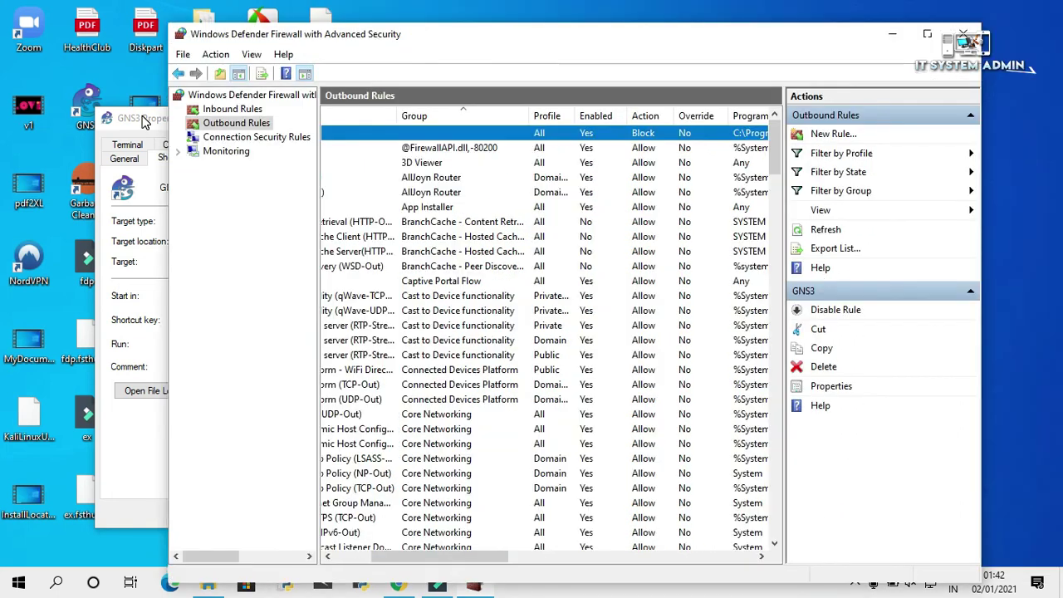
pyautogui.click(143, 120)
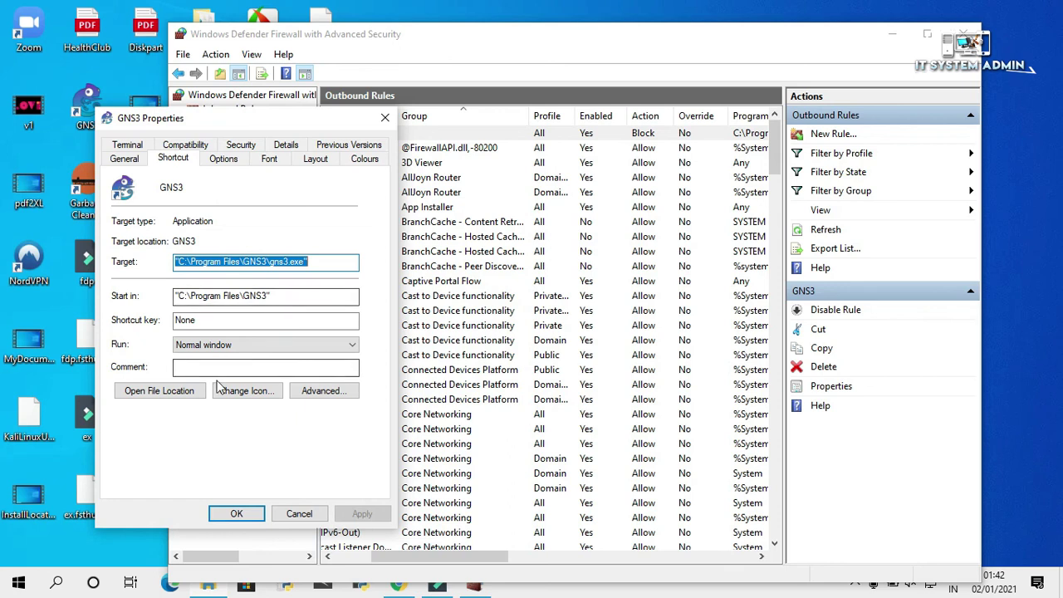
pyautogui.click(237, 513)
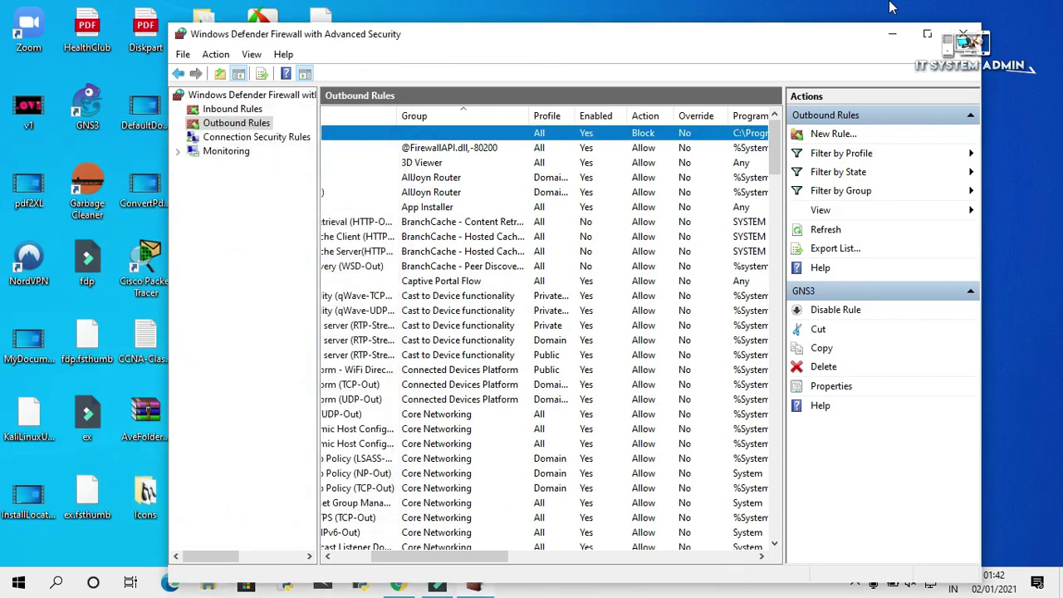
pyautogui.click(966, 38)
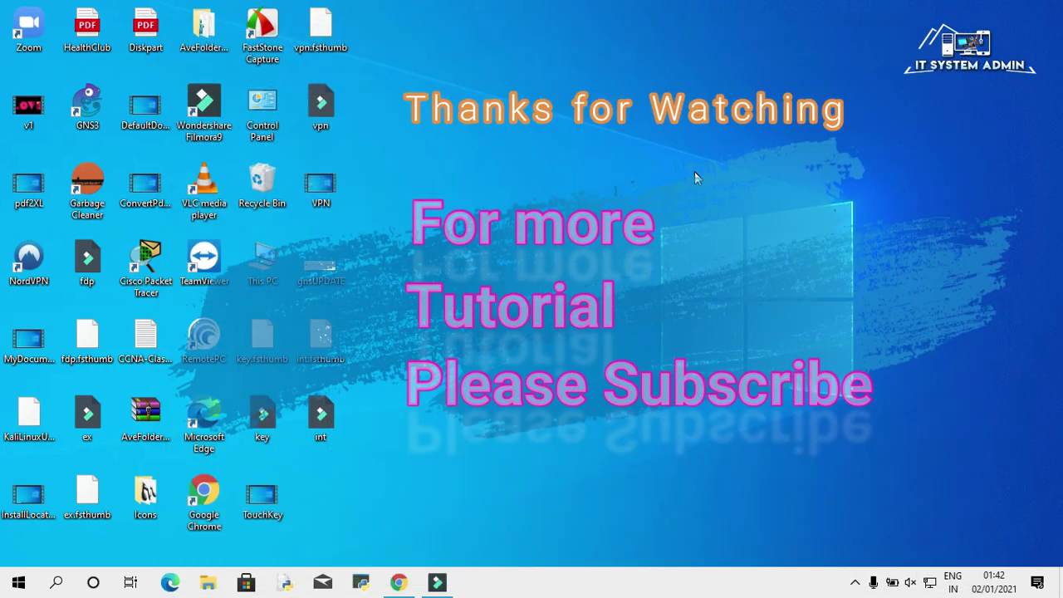